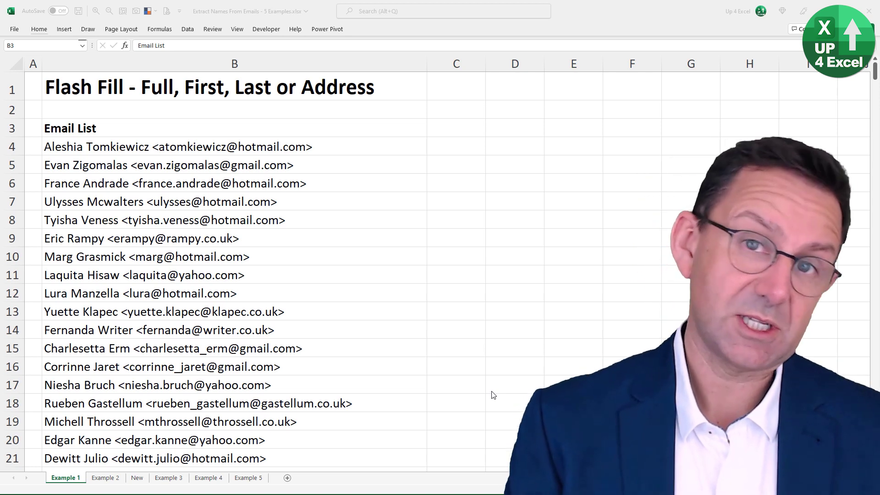
- Type 'Evan' in C5 as the first-name example for the email beside it
{"action": "scroll", "coordinate": [127, 316], "scroll_direction": "down", "scroll_amount": 20}
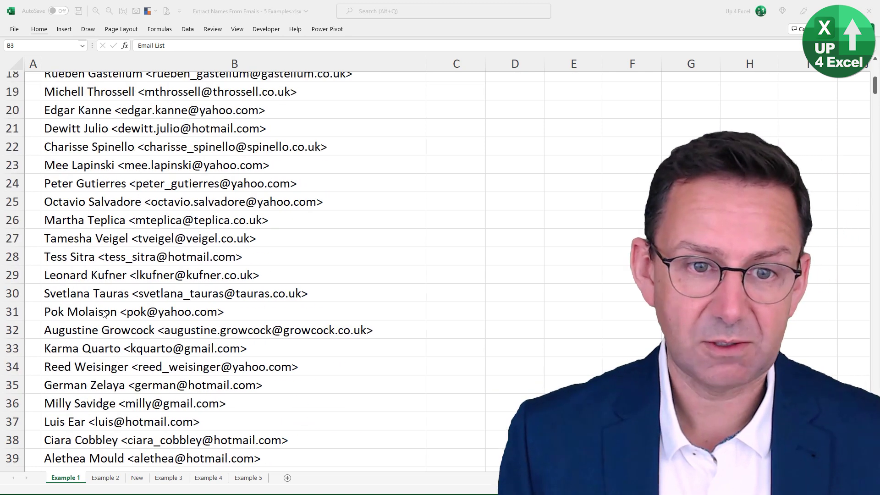
{"action": "scroll", "coordinate": [127, 315], "scroll_direction": "down", "scroll_amount": 10}
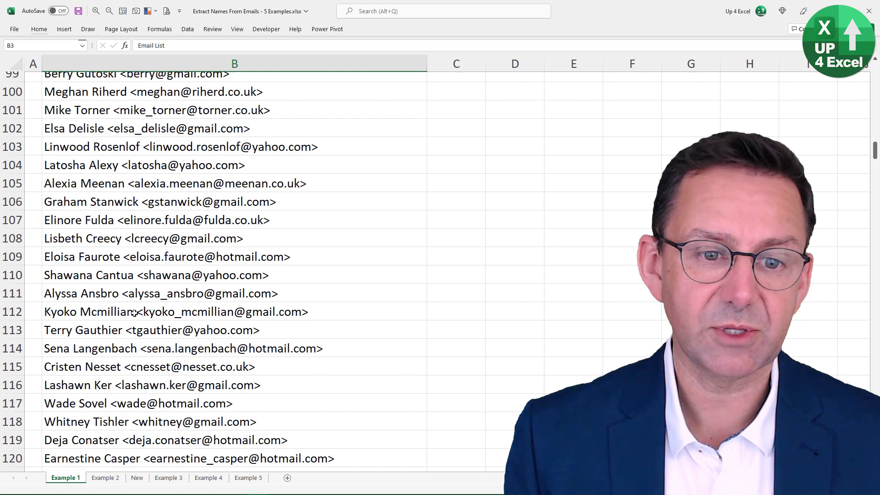
{"action": "key", "text": "ctrl+Up"}
{"action": "key", "text": "Down"}
{"action": "key", "text": "Down"}
{"action": "key", "text": "Down"}
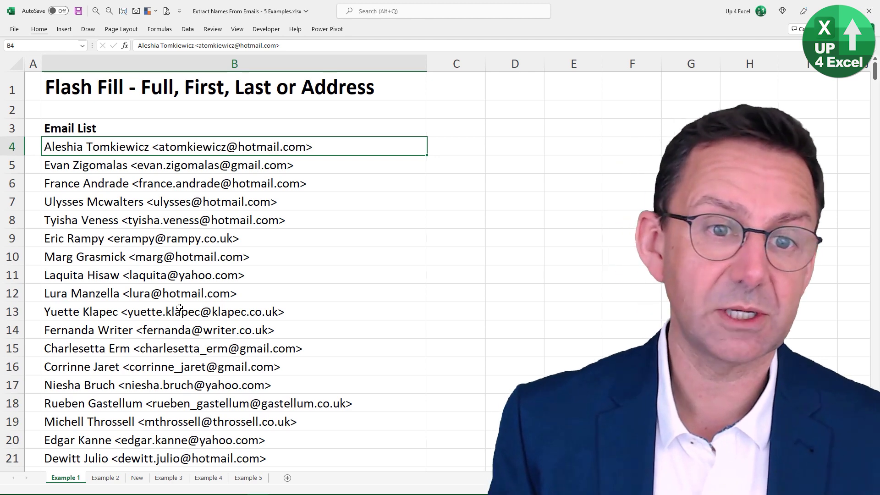
{"action": "key", "text": "Right"}
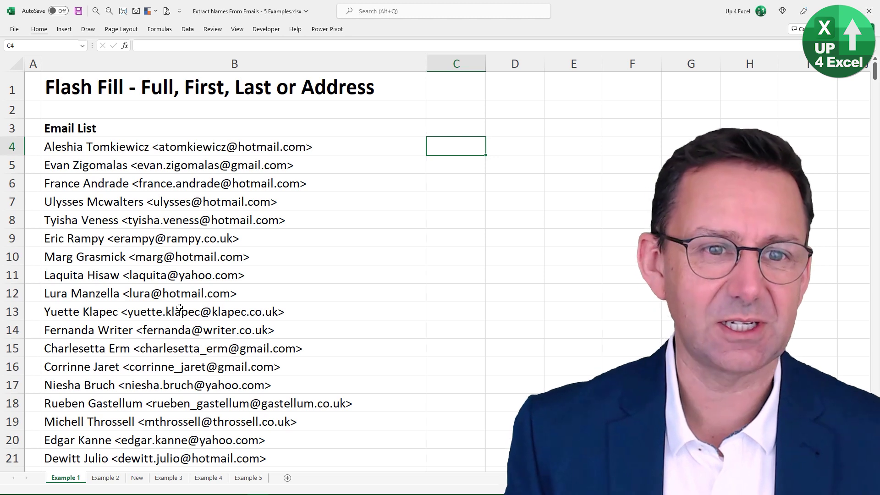
{"action": "key", "text": "Down"}
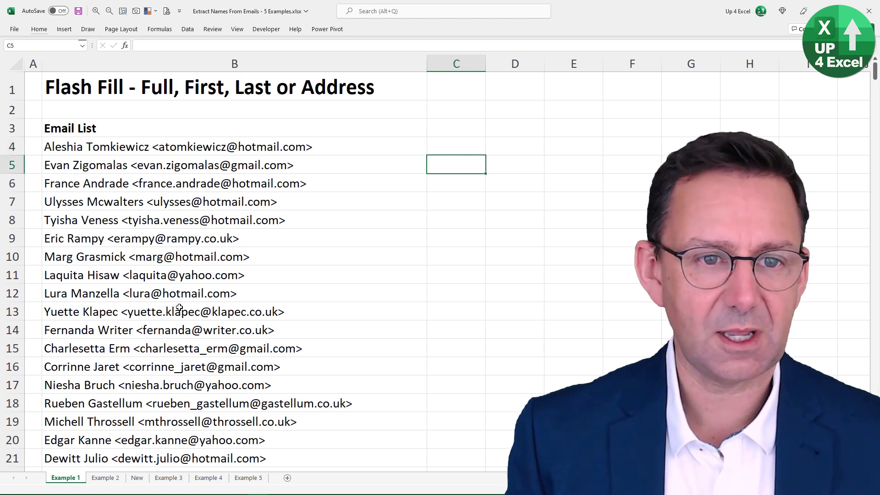
{"action": "key", "text": "Left"}
{"action": "key", "text": "Right"}
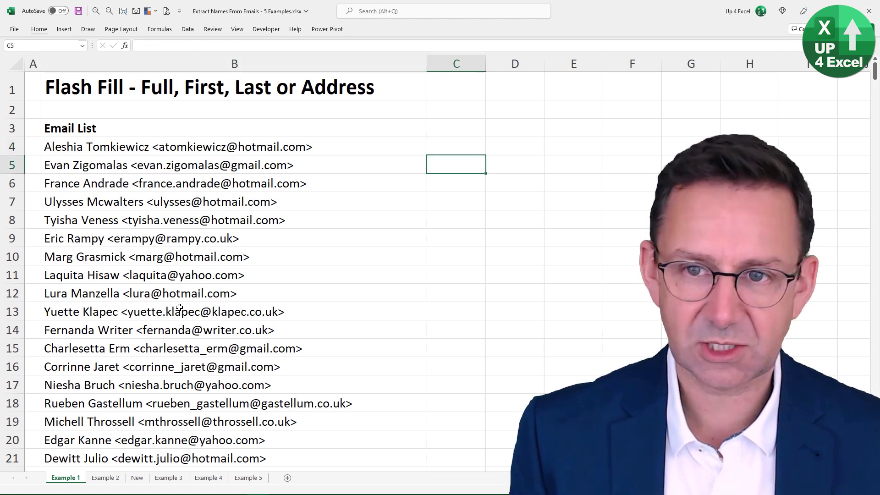
{"action": "type", "text": "Evan"}
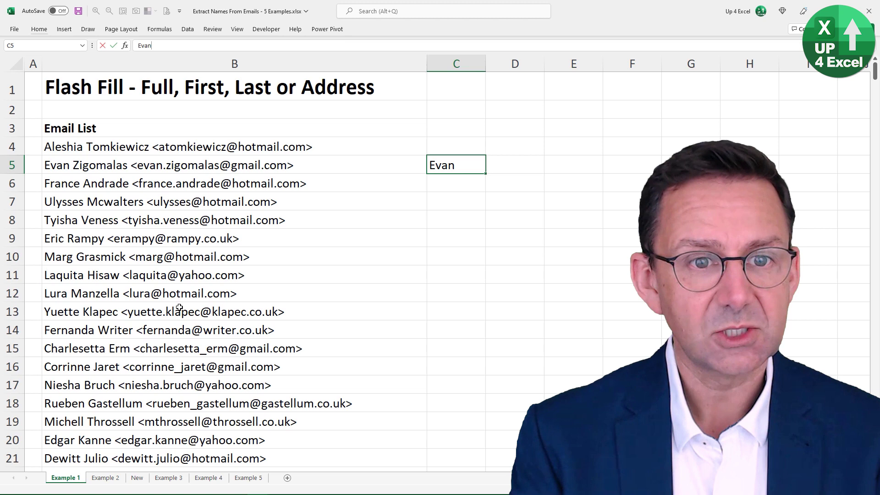
{"action": "key", "text": "Return"}
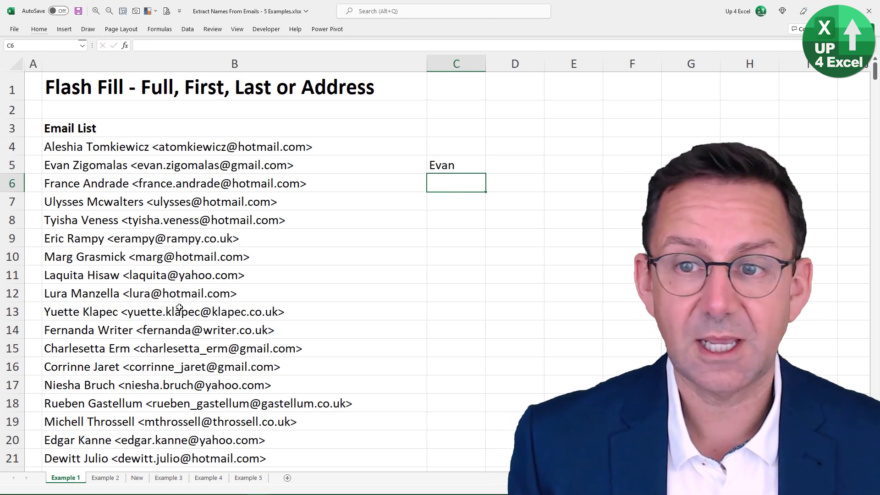
{"action": "key", "text": "Up"}
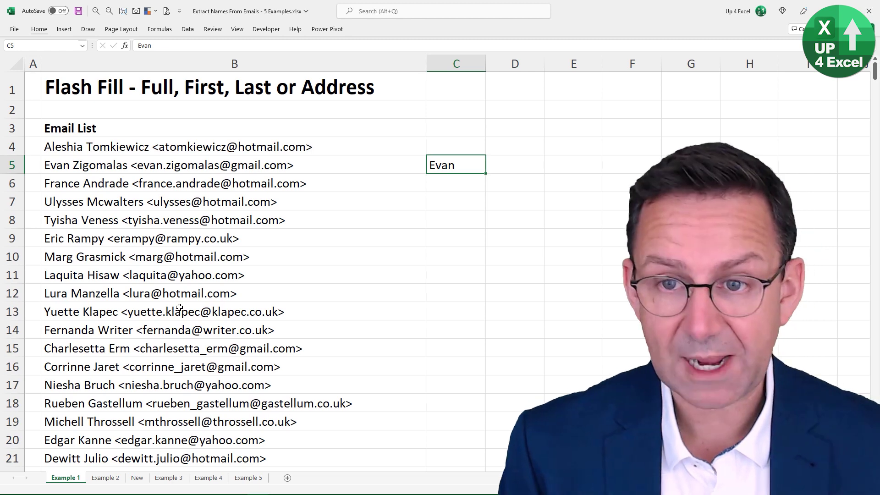
- Flash Fill first names down column C from the C5 example, changing 499 cells, and check the results
{"action": "key", "text": "ctrl+e"}
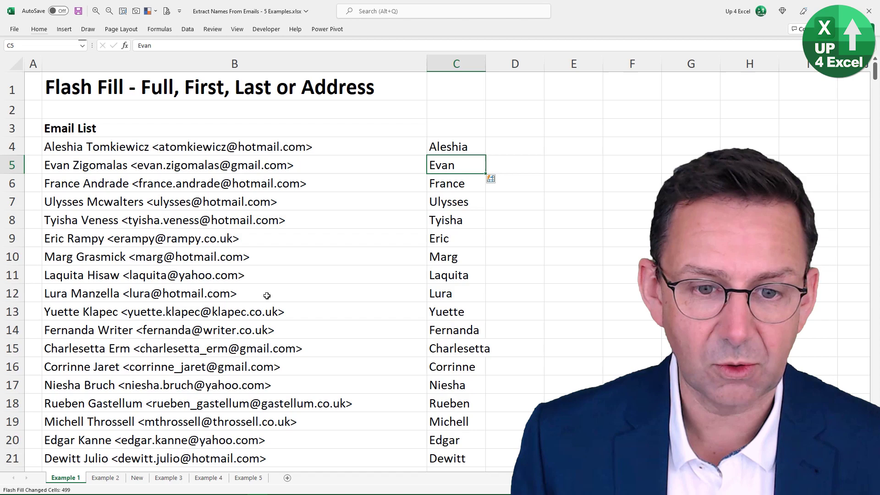
{"action": "scroll", "coordinate": [267, 296], "scroll_direction": "down", "scroll_amount": 12}
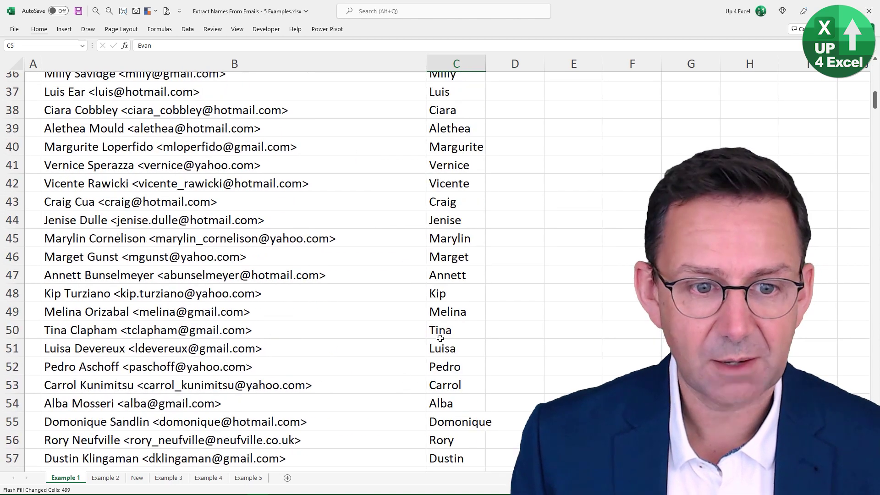
{"action": "scroll", "coordinate": [440, 339], "scroll_direction": "down", "scroll_amount": 13}
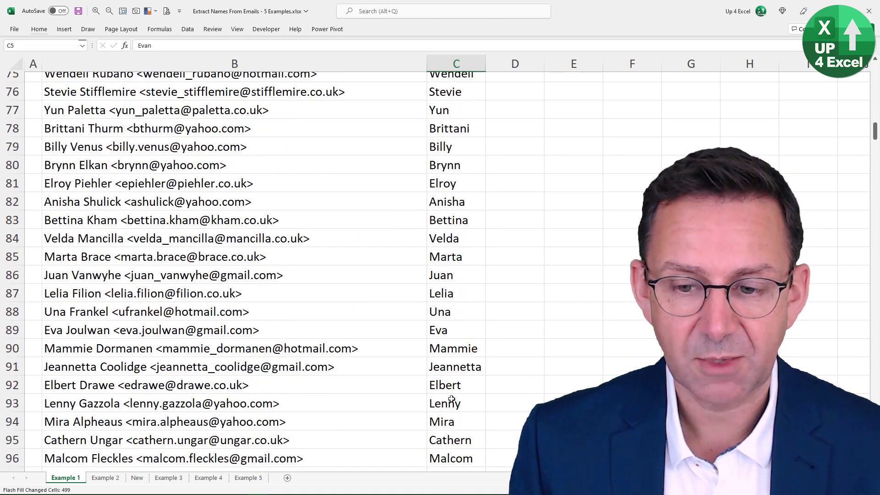
{"action": "scroll", "coordinate": [451, 399], "scroll_direction": "up", "scroll_amount": 20}
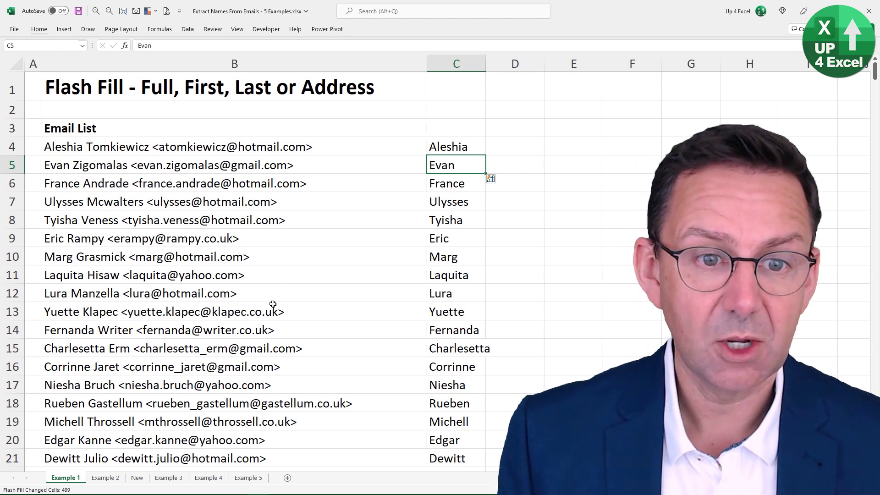
- Extend the C5 example to 'Evan Zigomalas' so Flash Fill refills column C with full names
{"action": "key", "text": "F2"}
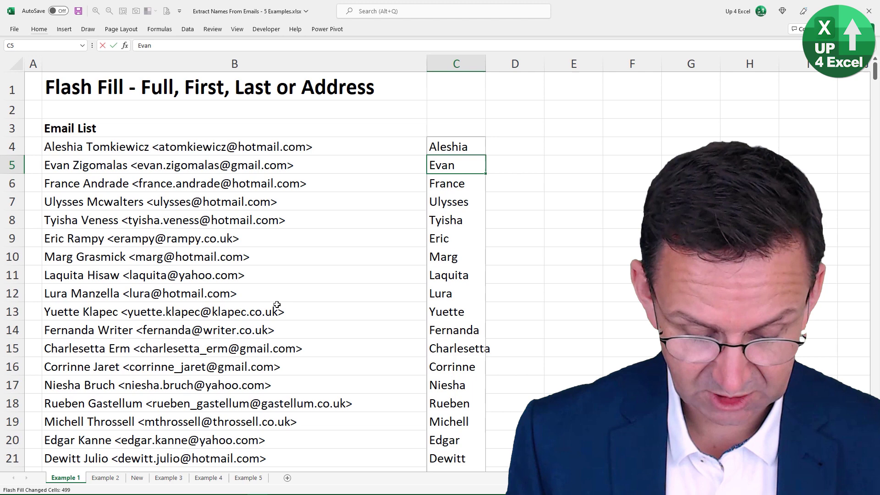
{"action": "type", "text": "Zig"}
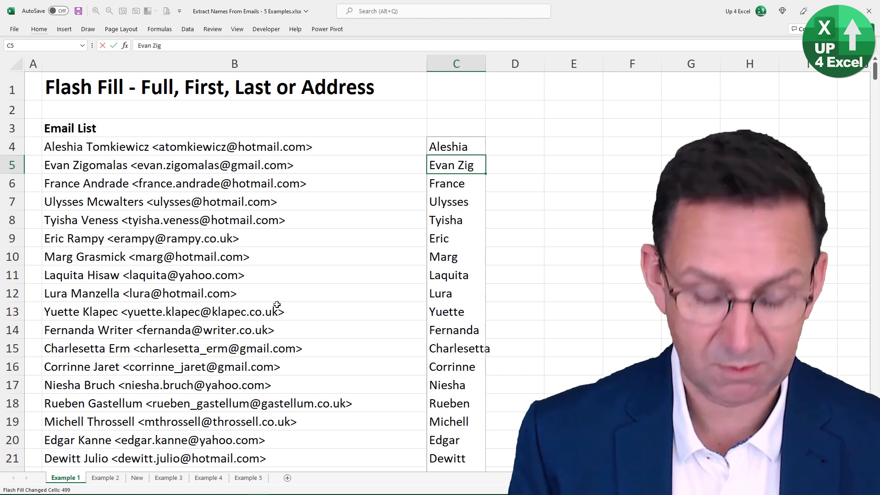
{"action": "type", "text": "oma"}
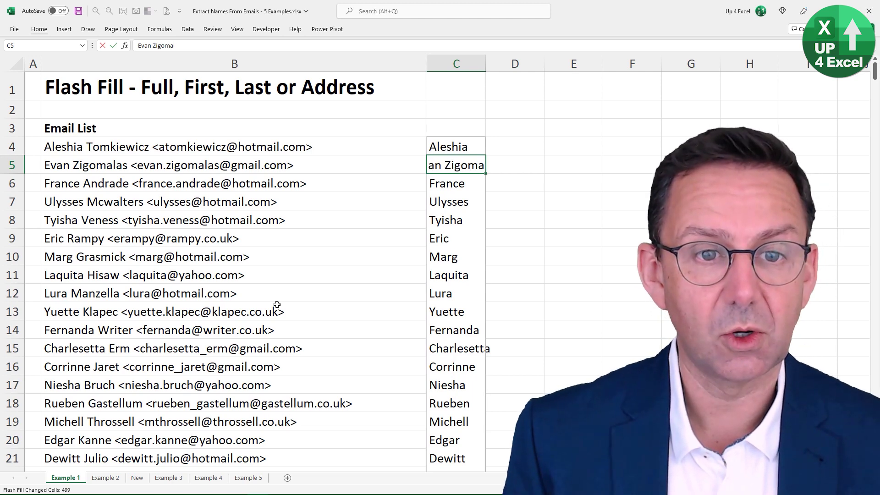
{"action": "type", "text": "las"}
{"action": "key", "text": "Return"}
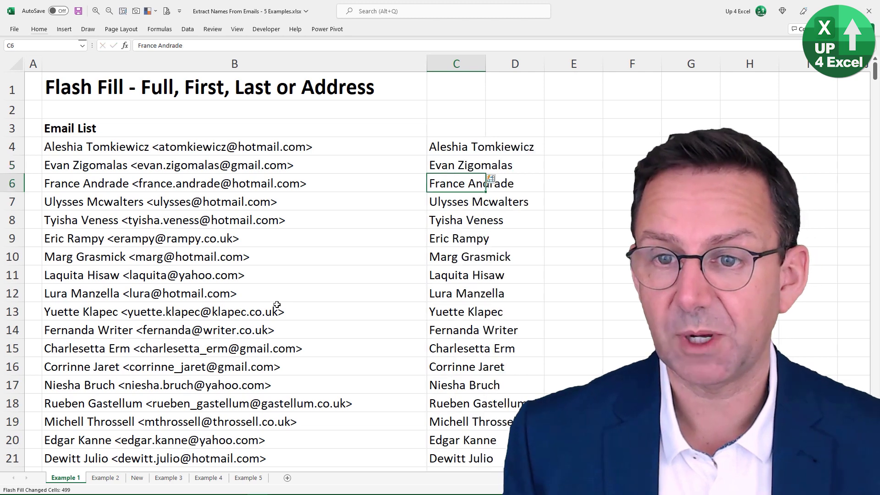
{"action": "key", "text": "Up"}
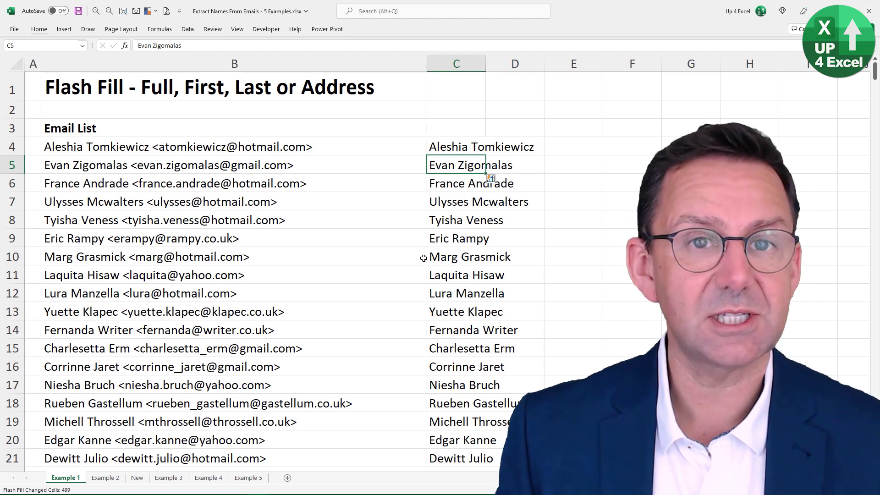
{"action": "left_click", "coordinate": [458, 183]}
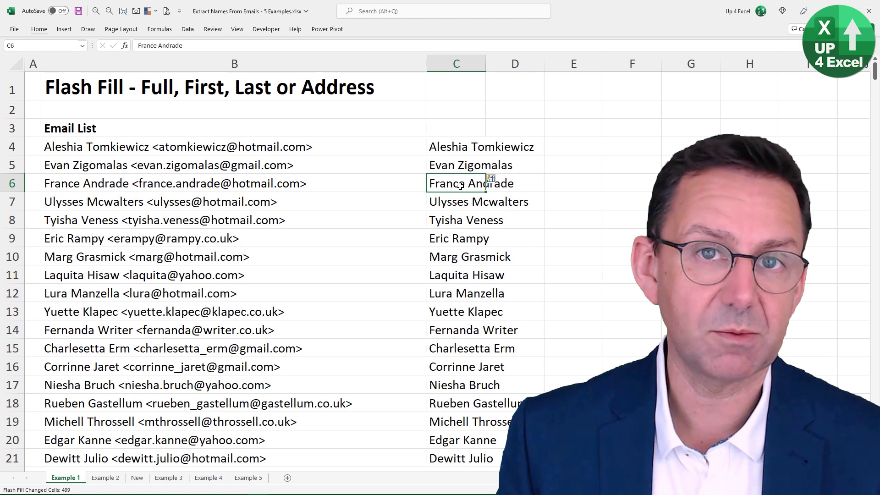
- Undo the full-name and first-name fills so column C is empty again
{"action": "left_click", "coordinate": [459, 166]}
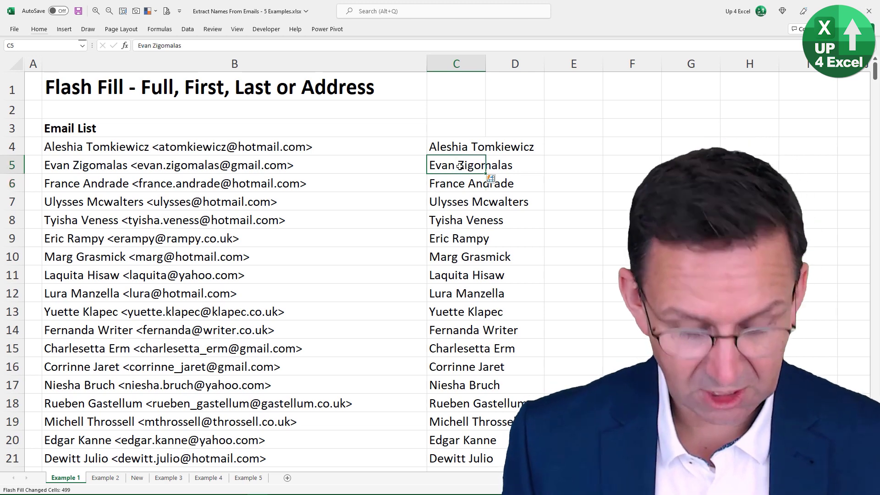
{"action": "key", "text": "ctrl+z"}
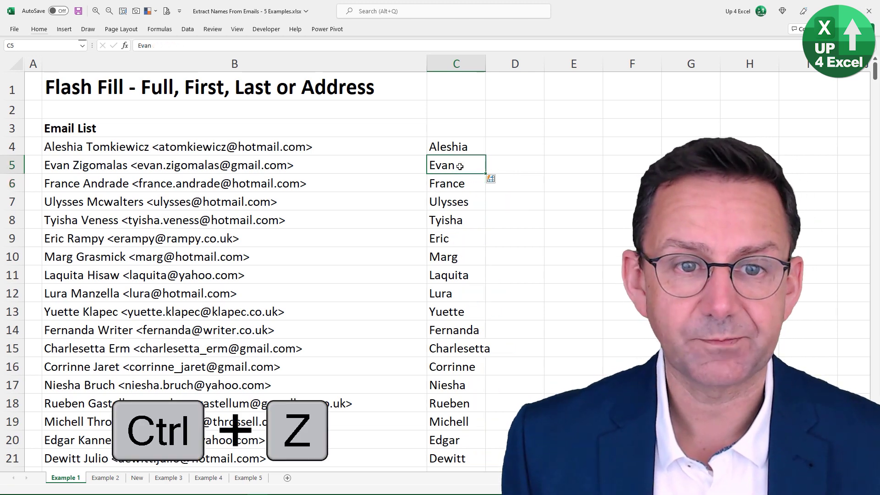
{"action": "key", "text": "ctrl+z"}
{"action": "key", "text": "ctrl+z"}
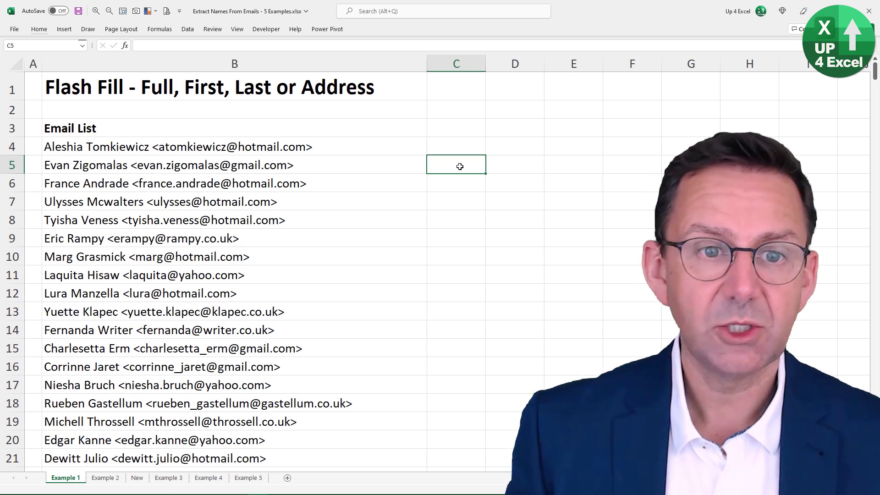
- Enter 'Hisaw' in C11 as a surname example and Flash Fill column C with surnames
{"action": "key", "text": "Down"}
{"action": "key", "text": "Down"}
{"action": "key", "text": "Down"}
{"action": "key", "text": "Down"}
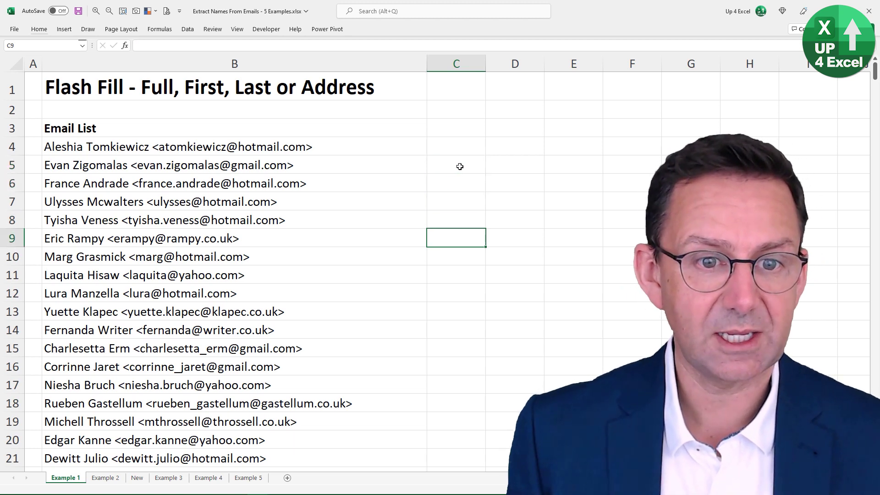
{"action": "left_click", "coordinate": [438, 279]}
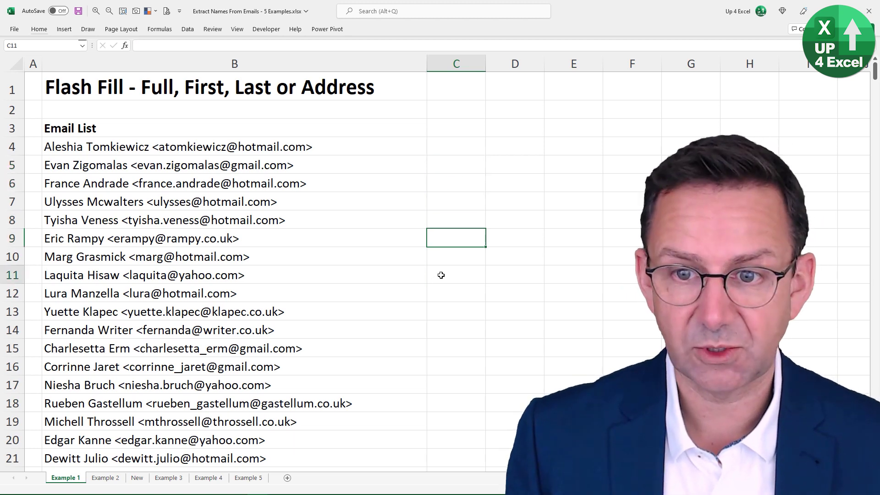
{"action": "type", "text": "Hisaw"}
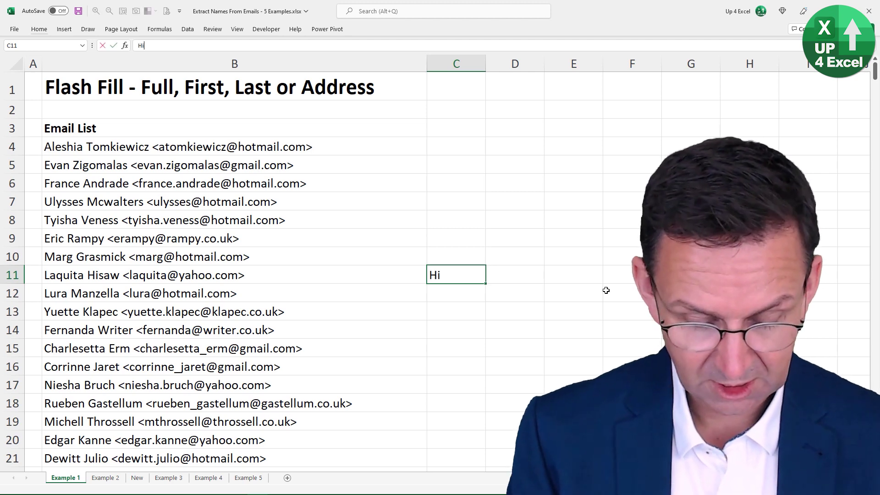
{"action": "key", "text": "Return"}
{"action": "key", "text": "Up"}
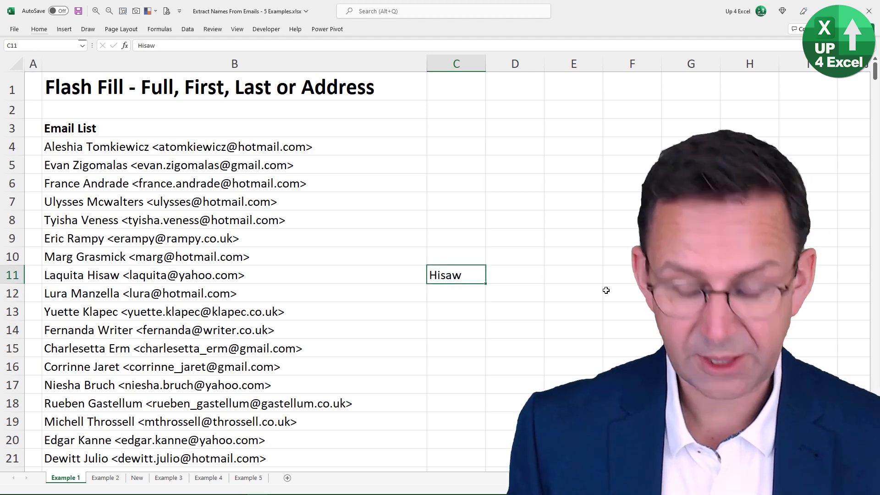
{"action": "key", "text": "ctrl+e"}
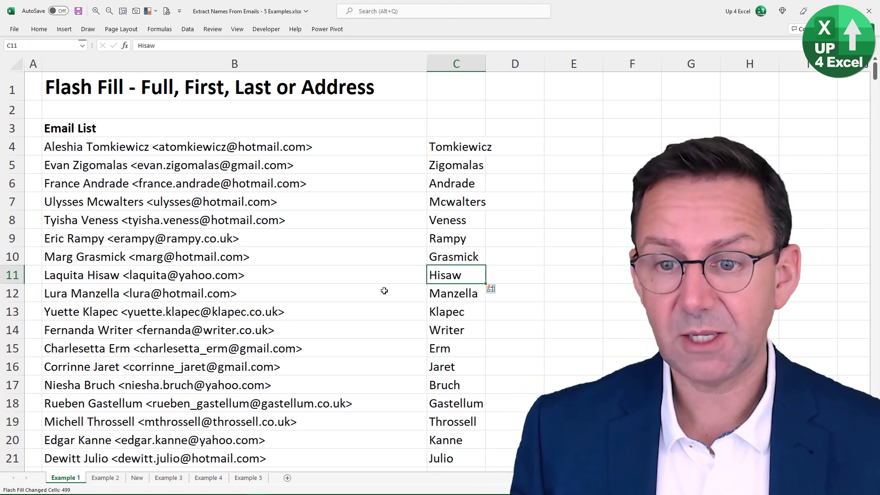
{"action": "left_click", "coordinate": [49, 31]}
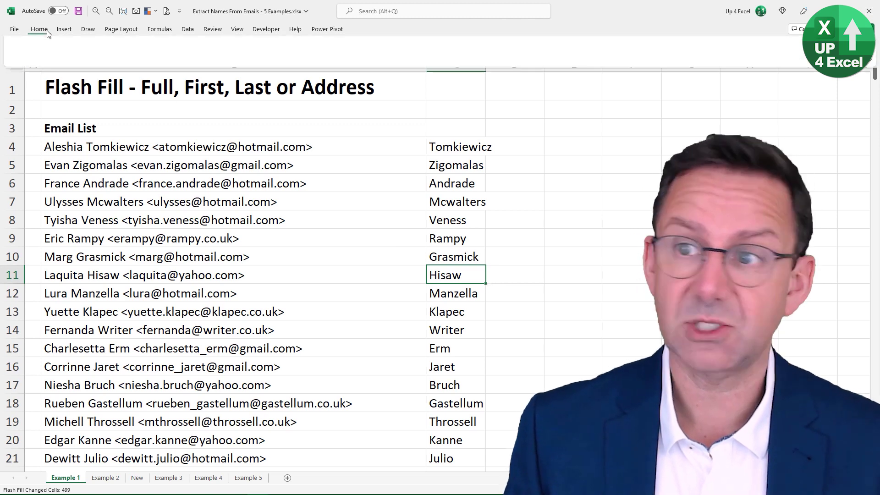
{"action": "left_click", "coordinate": [735, 56]}
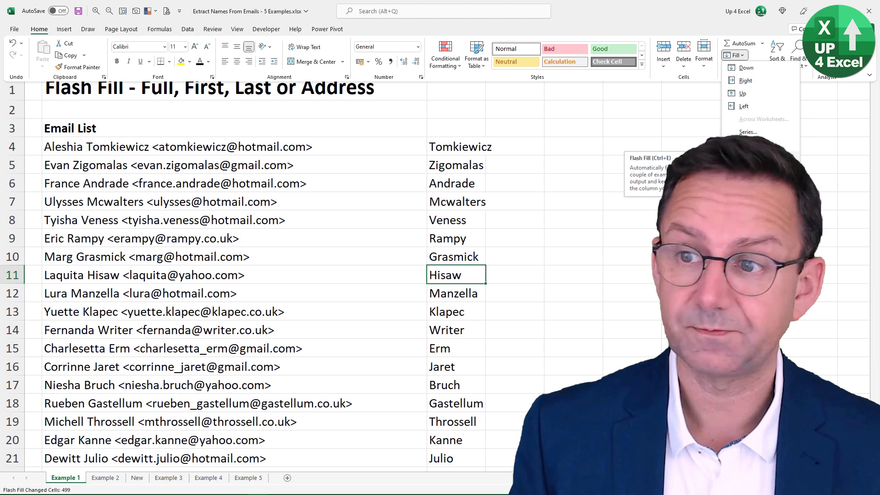
{"action": "left_click", "coordinate": [752, 145]}
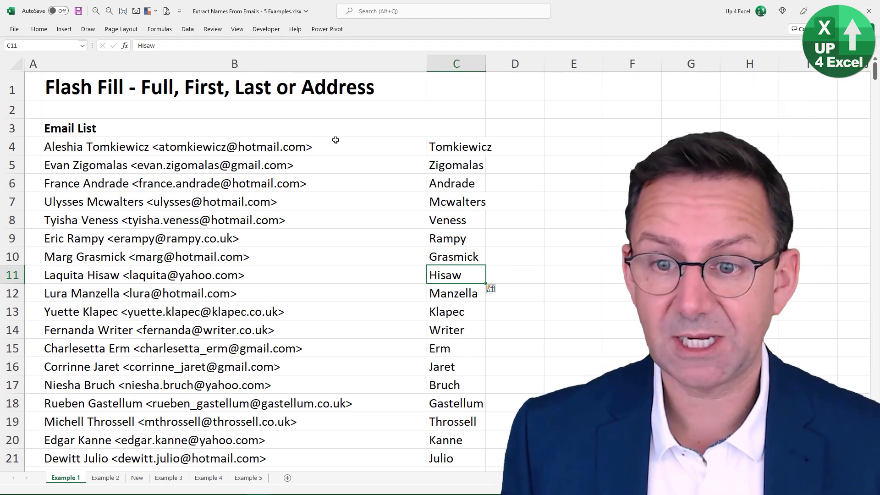
- Replace 'Hisaw' in C11 with 'yahoo.com' so Flash Fill lists every email domain in column C
{"action": "left_click", "coordinate": [175, 48]}
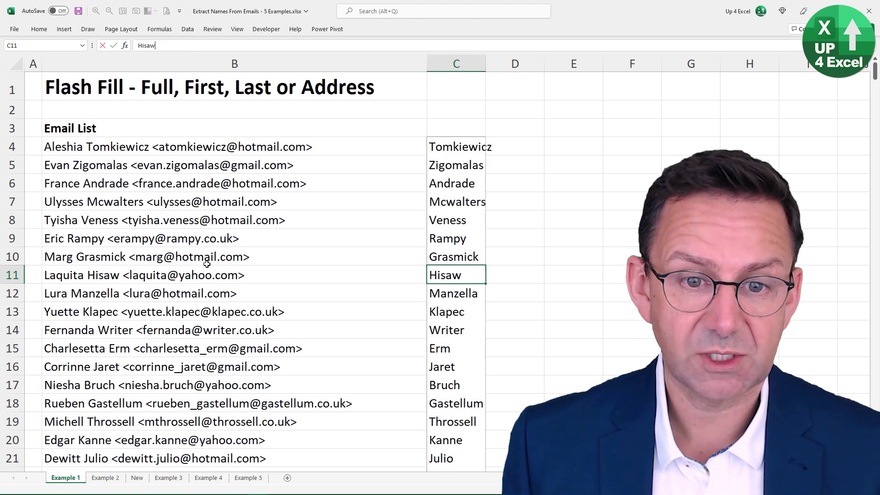
{"action": "left_click_drag", "start_coordinate": [162, 46], "coordinate": [82, 53]}
{"action": "type", "text": "yahoo.com"}
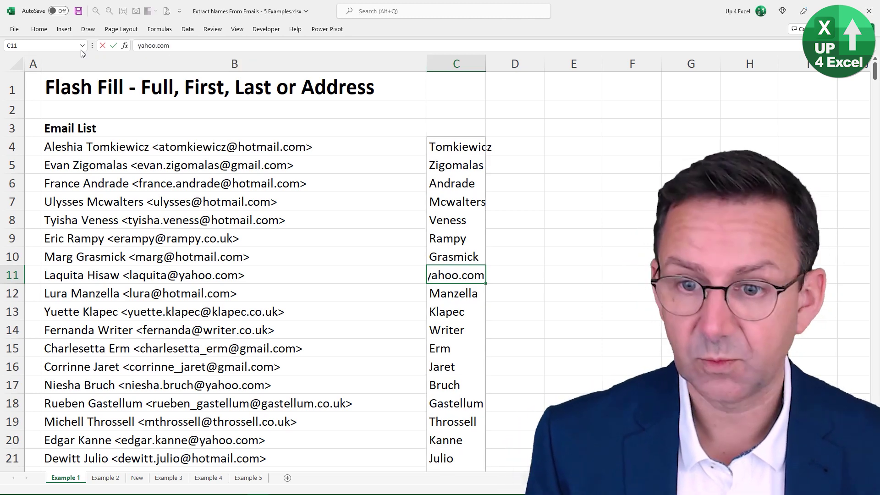
{"action": "key", "text": "Return"}
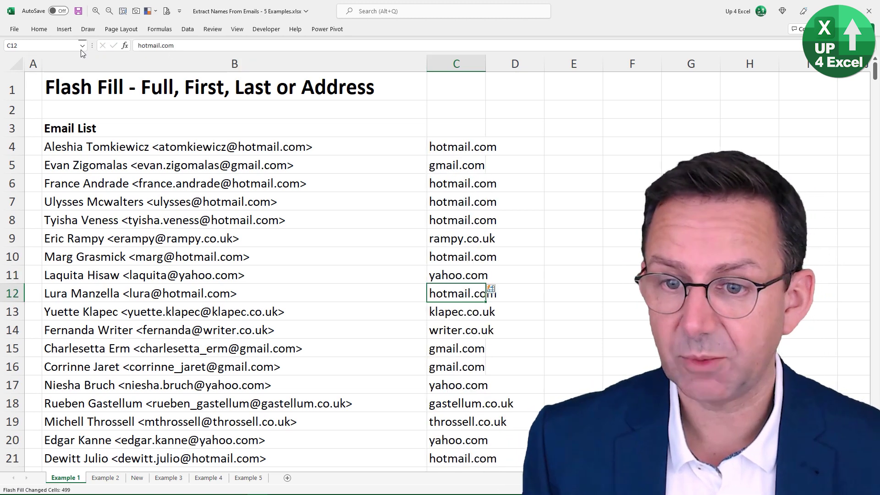
{"action": "scroll", "coordinate": [464, 332], "scroll_direction": "down", "scroll_amount": 12}
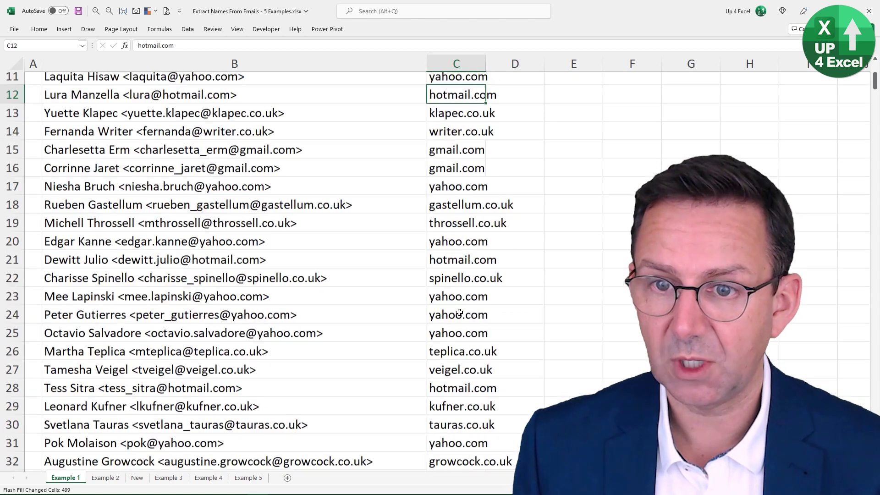
{"action": "scroll", "coordinate": [444, 316], "scroll_direction": "down", "scroll_amount": 1}
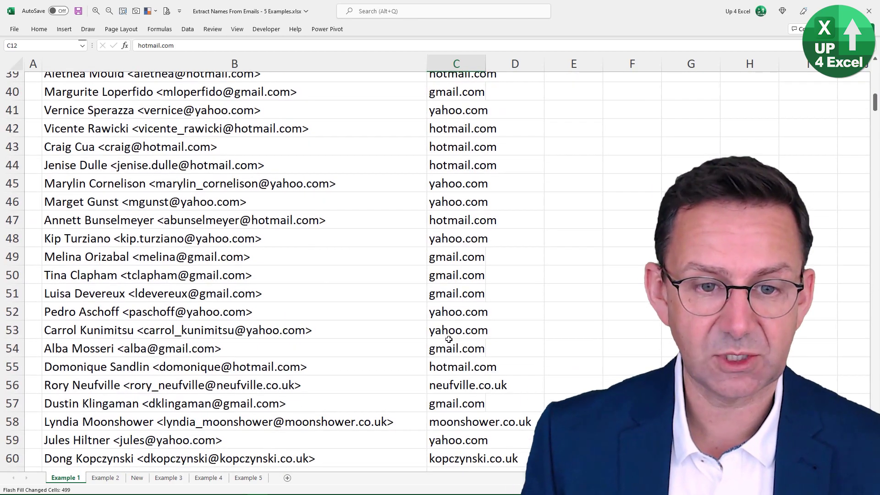
{"action": "scroll", "coordinate": [449, 345], "scroll_direction": "up", "scroll_amount": 13}
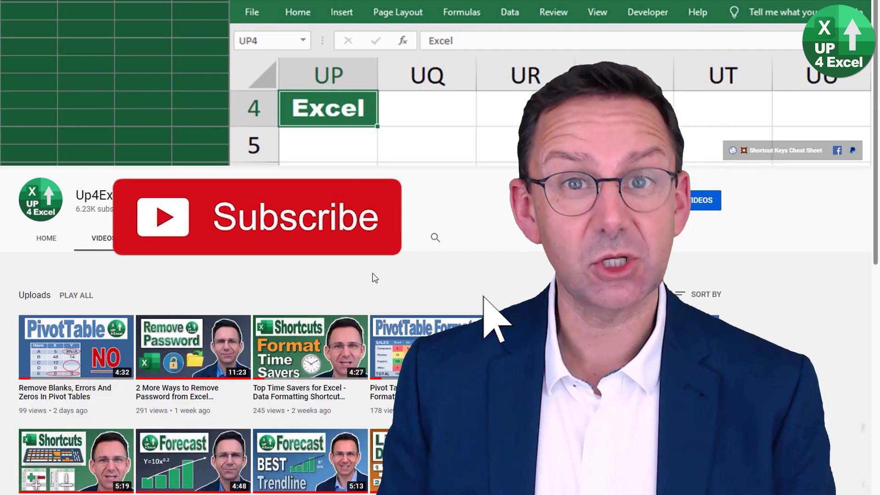
- Scroll through the Up4Excel channel's uploaded tutorials and back to the top
{"action": "scroll", "coordinate": [378, 277], "scroll_direction": "down", "scroll_amount": 10}
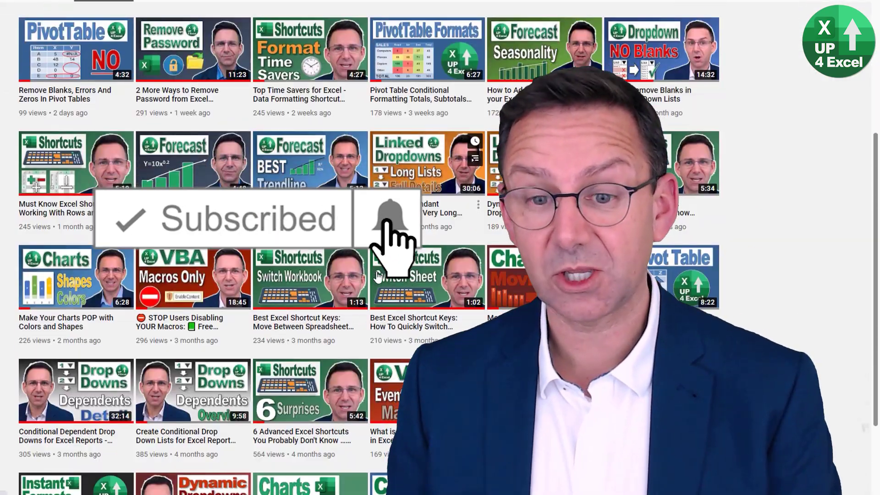
{"action": "scroll", "coordinate": [393, 320], "scroll_direction": "up", "scroll_amount": 2}
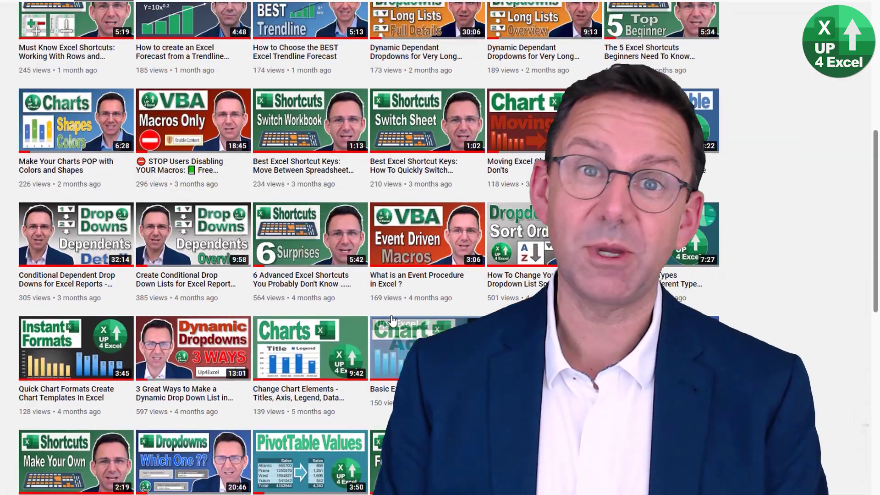
{"action": "scroll", "coordinate": [393, 320], "scroll_direction": "up", "scroll_amount": 10}
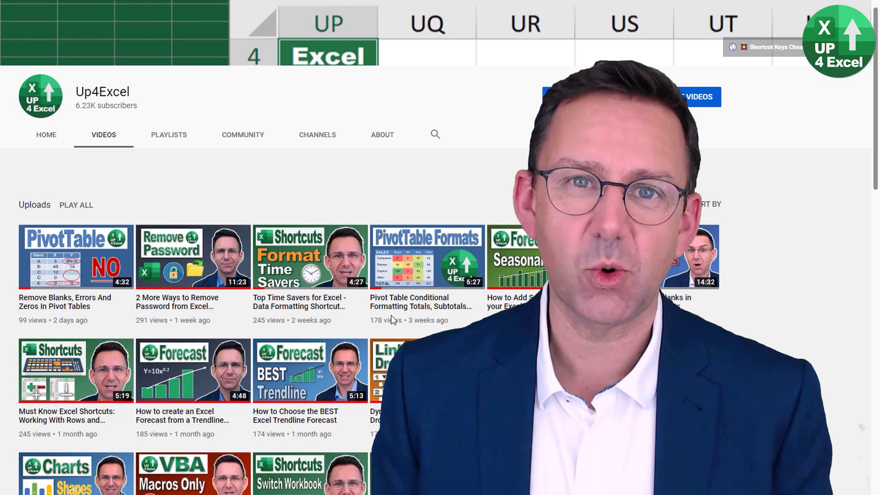